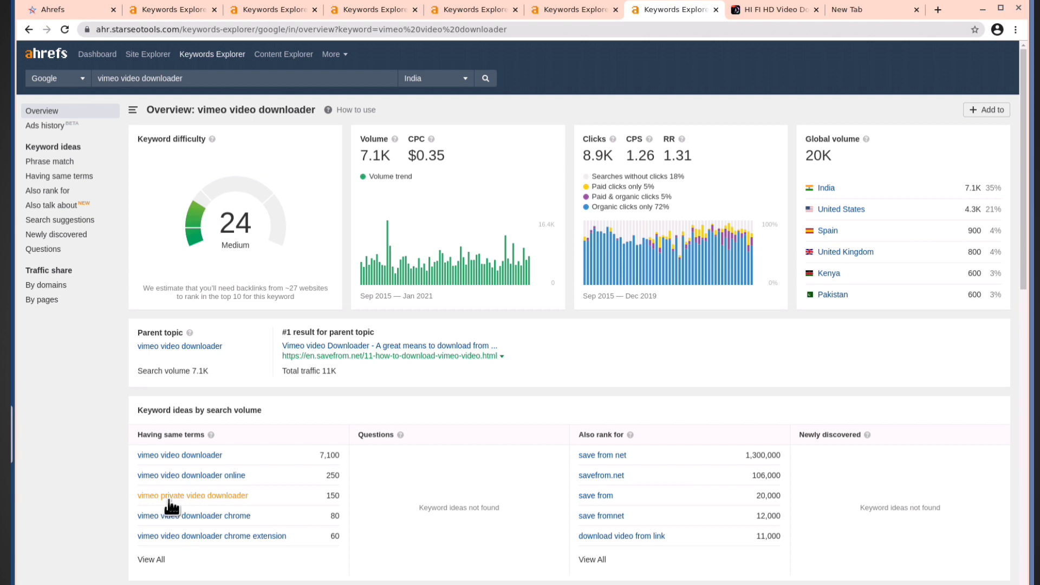
Check the overview for "vimeo private video downloader" and look up "vimeo video downloader" again
click(217, 498)
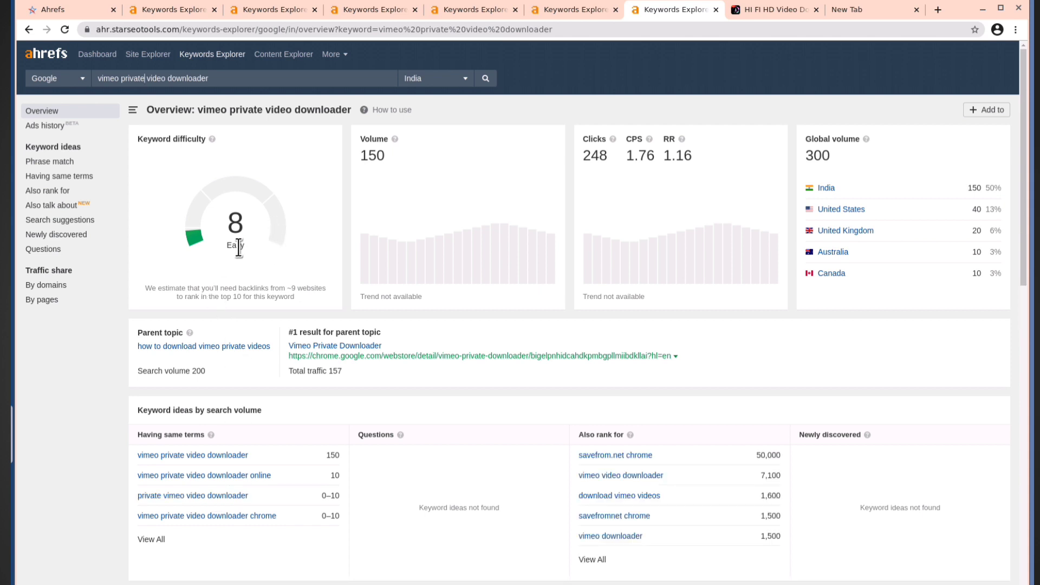
key(BackSpace)
key(BackSpace)
key(BackSpace)
key(BackSpace)
key(BackSpace)
key(BackSpace)
key(BackSpace)
key(Return)
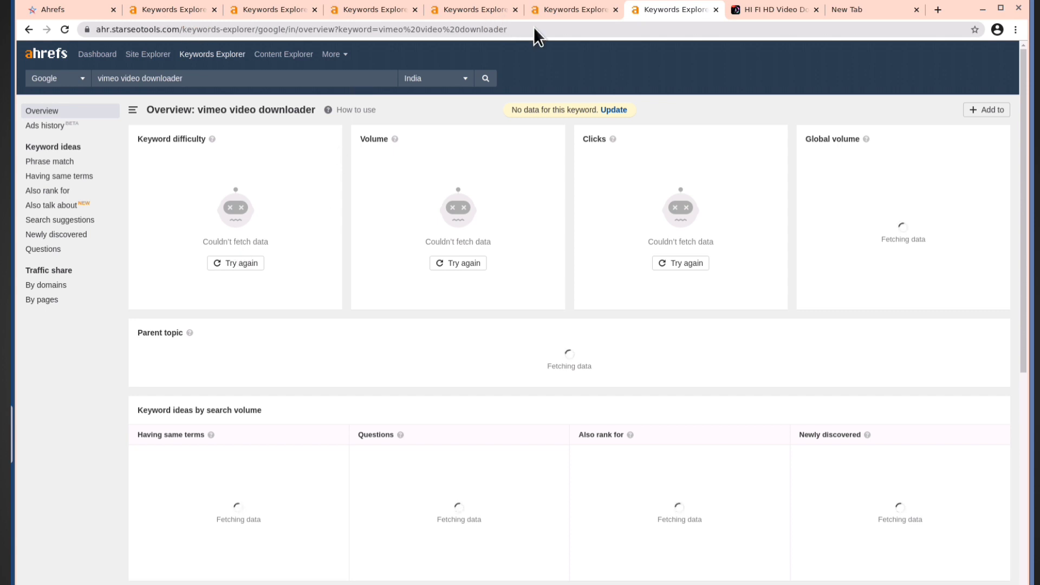
Compare the keyword overviews for "reddit video downloader", "twitter video downloader" and "facebook video downloader", checking difficulty and global volume
click(585, 6)
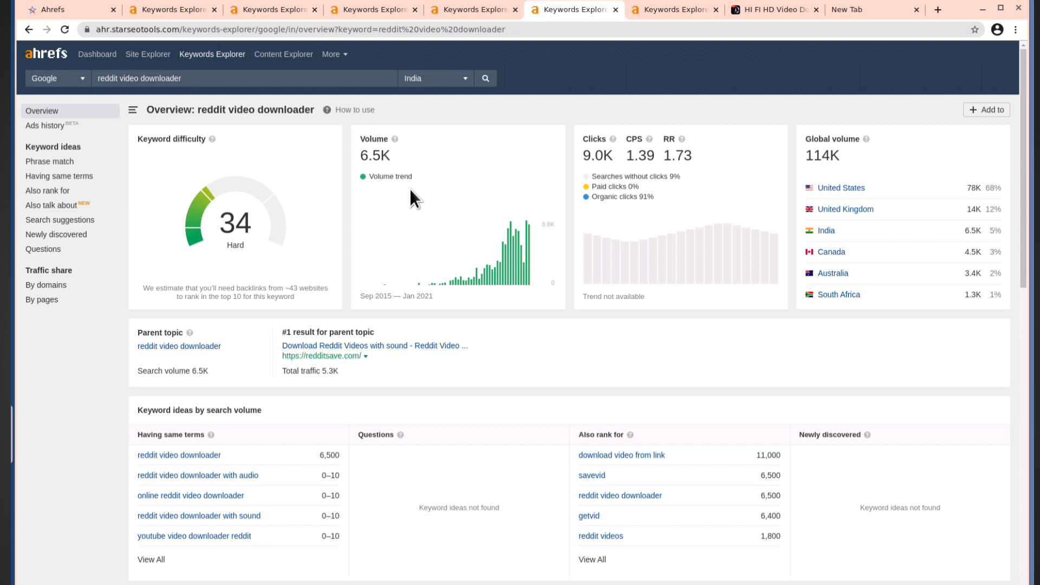
click(450, 15)
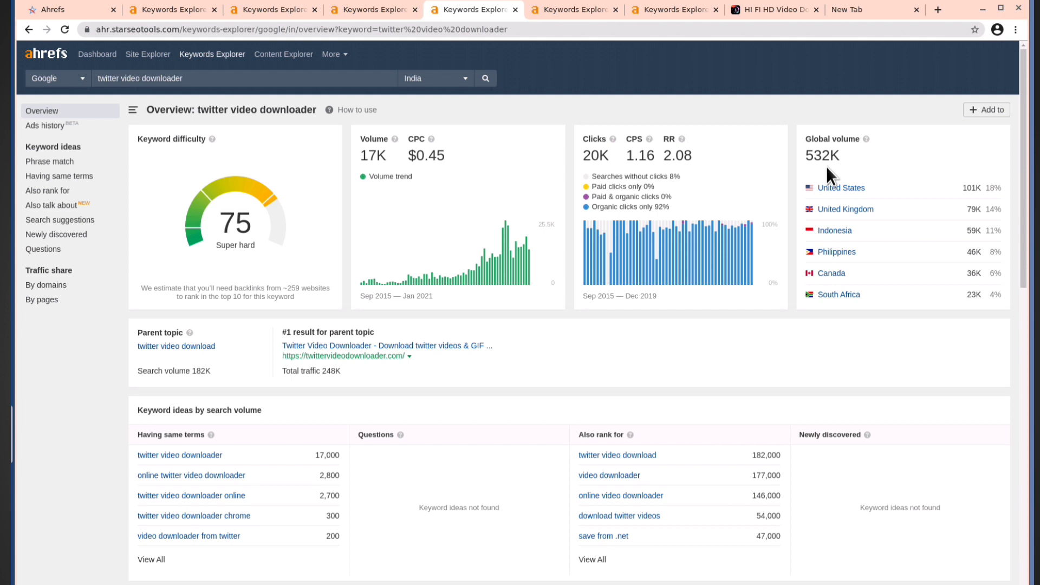
click(844, 208)
click(373, 7)
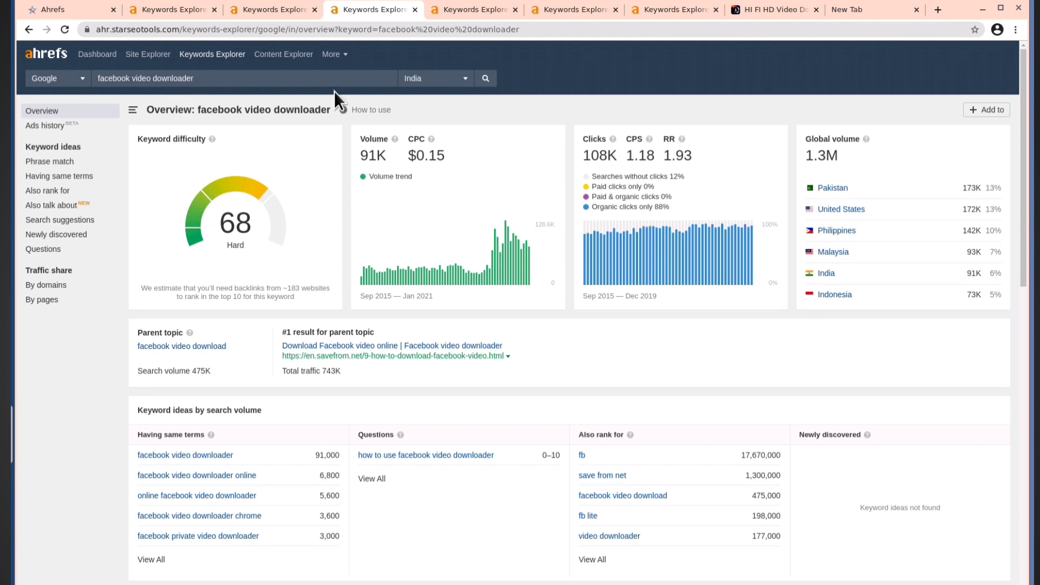
click(454, 11)
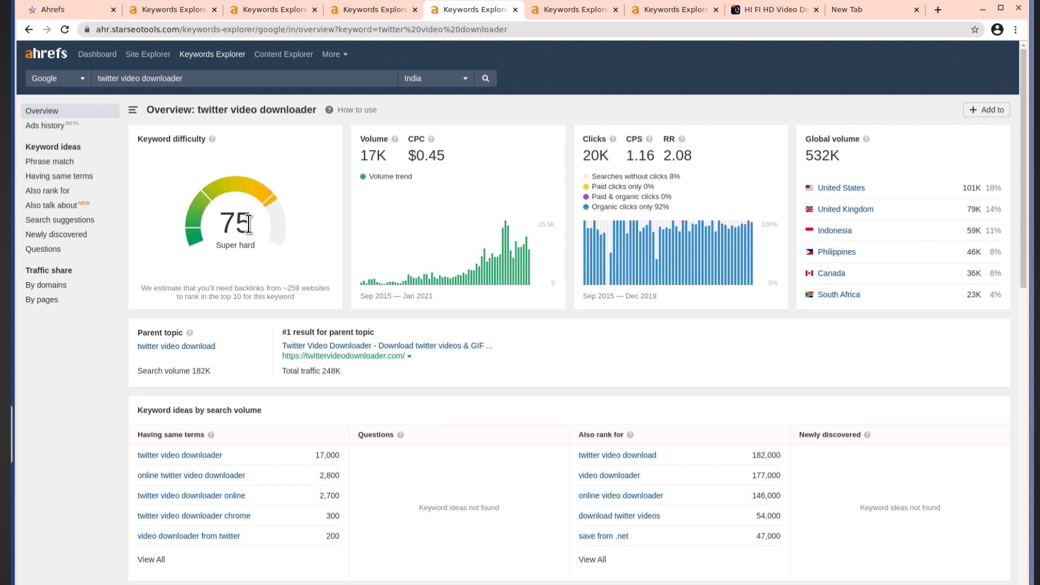
click(382, 11)
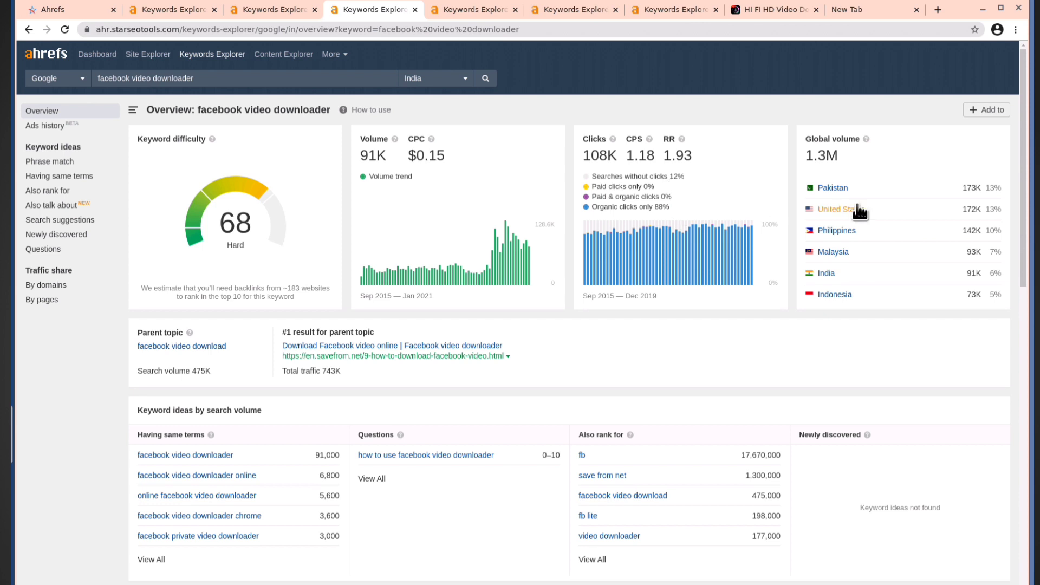
Examine the volume and clicks trends for "instagram video downloader" and open the overview for "pinterest video downloader"
click(258, 11)
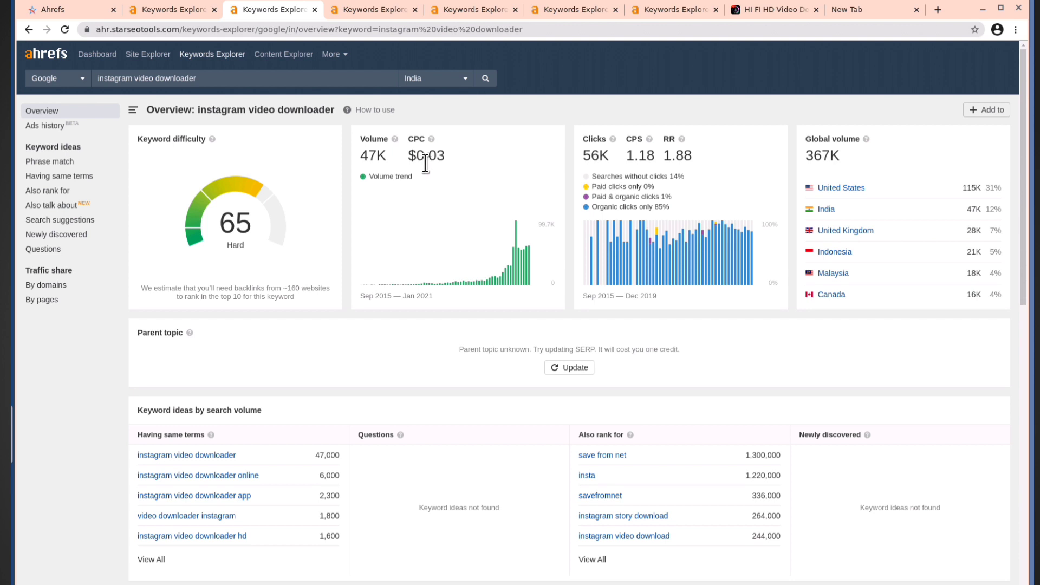
mouse_move(475, 276)
mouse_move(657, 229)
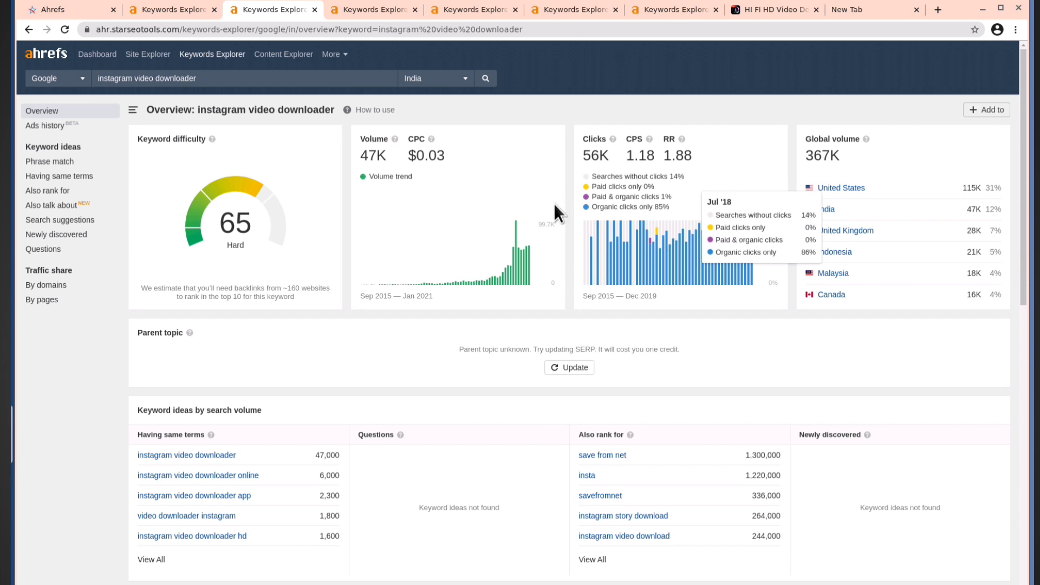
click(194, 8)
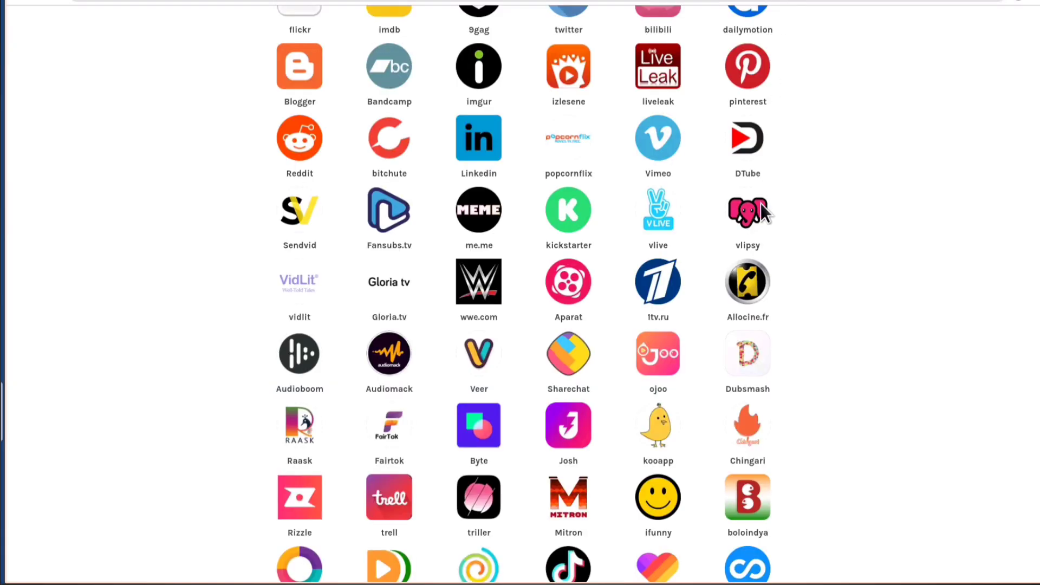
Look through the Supported Websites list on the HI FI HD Video Downloader page
scroll(814, 208, up, 7)
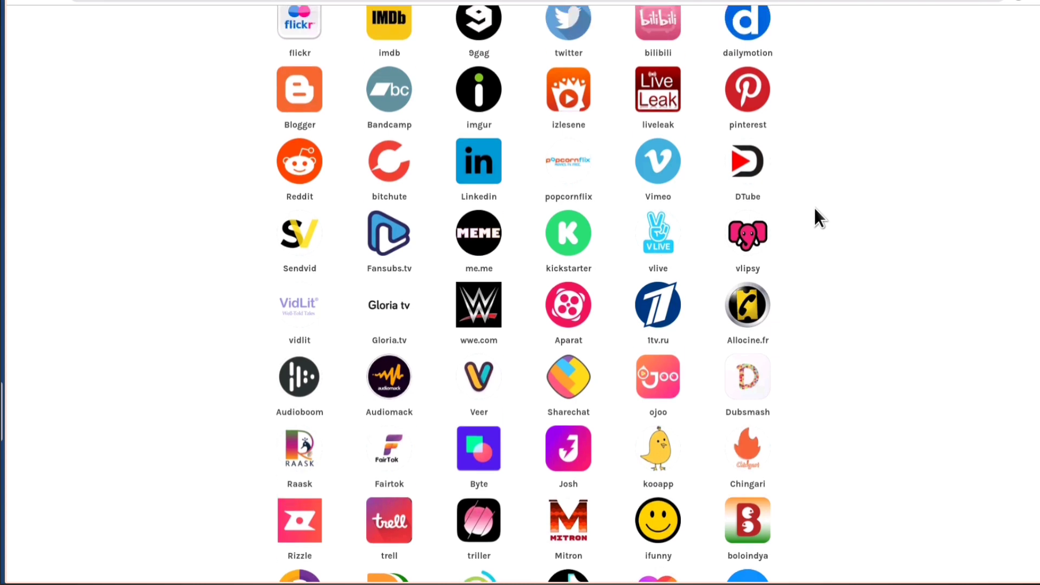
scroll(814, 208, up, 2)
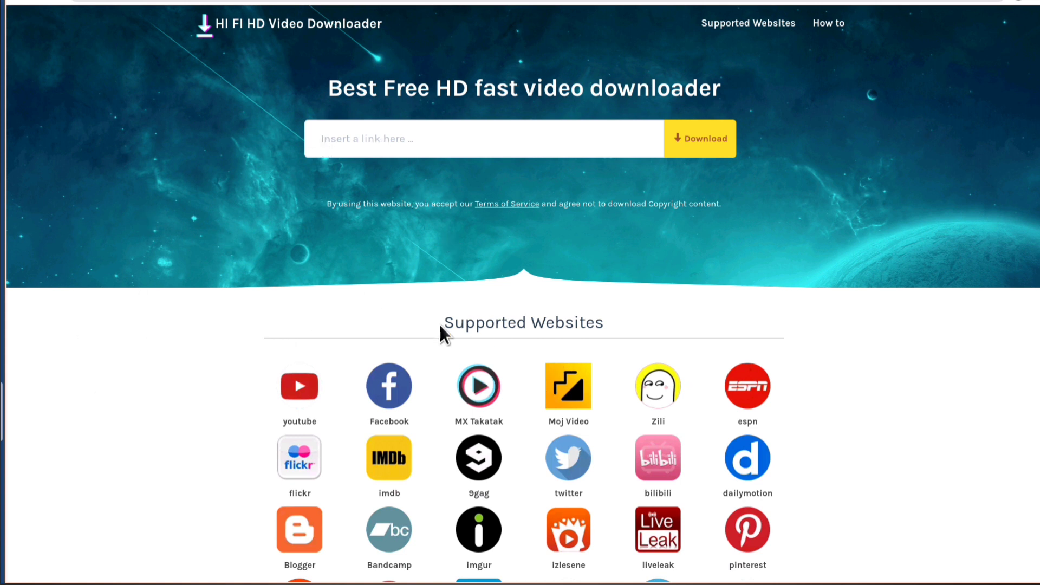
scroll(204, 349, down, 3)
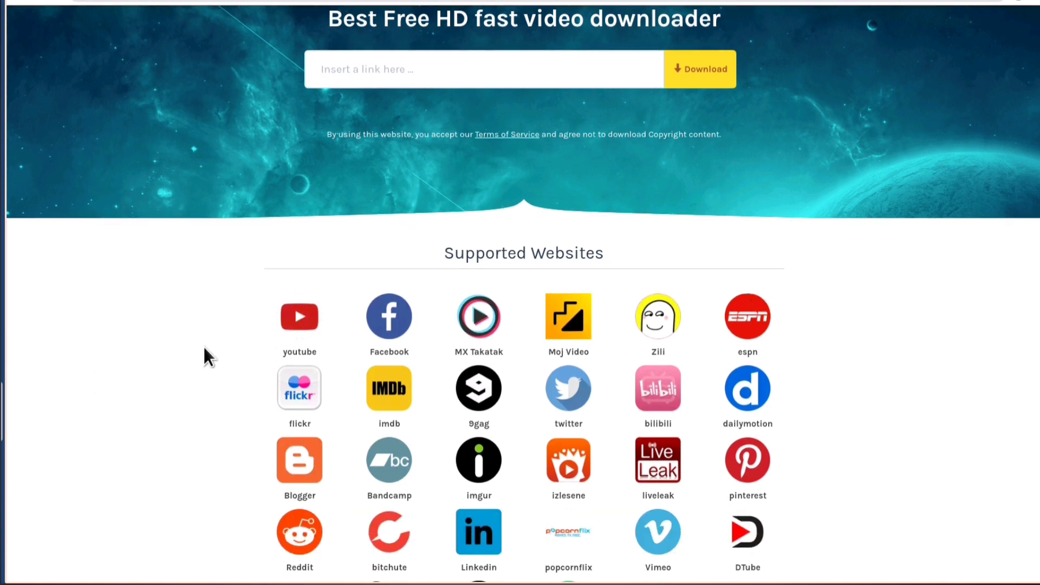
scroll(204, 348, down, 2)
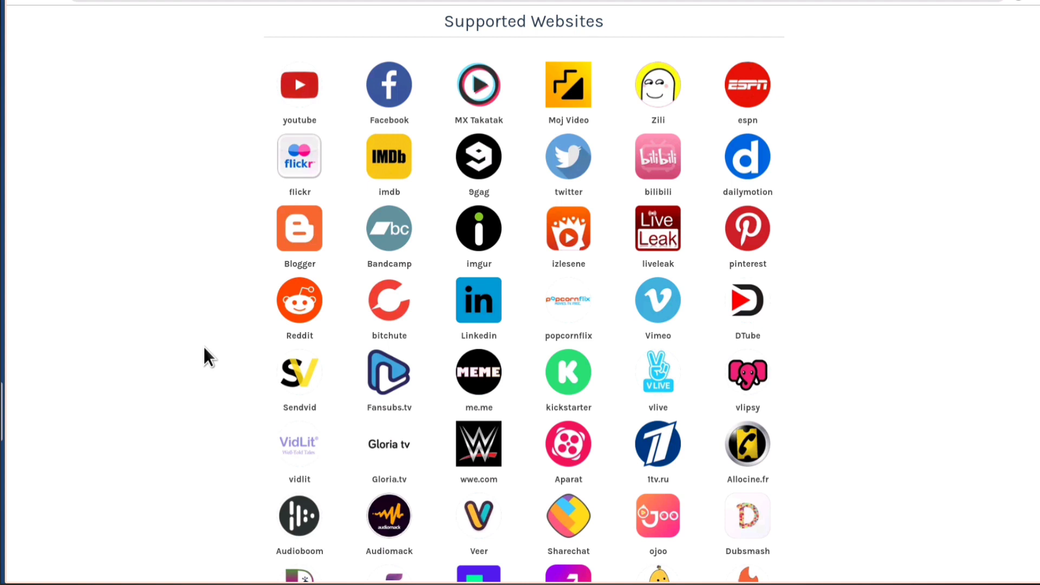
scroll(204, 348, up, 2)
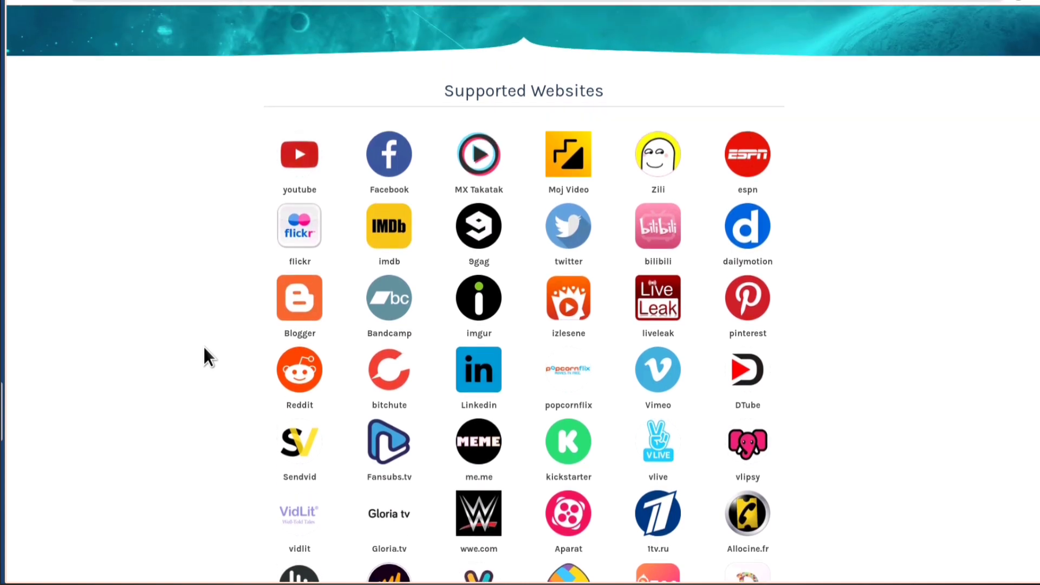
scroll(204, 348, up, 4)
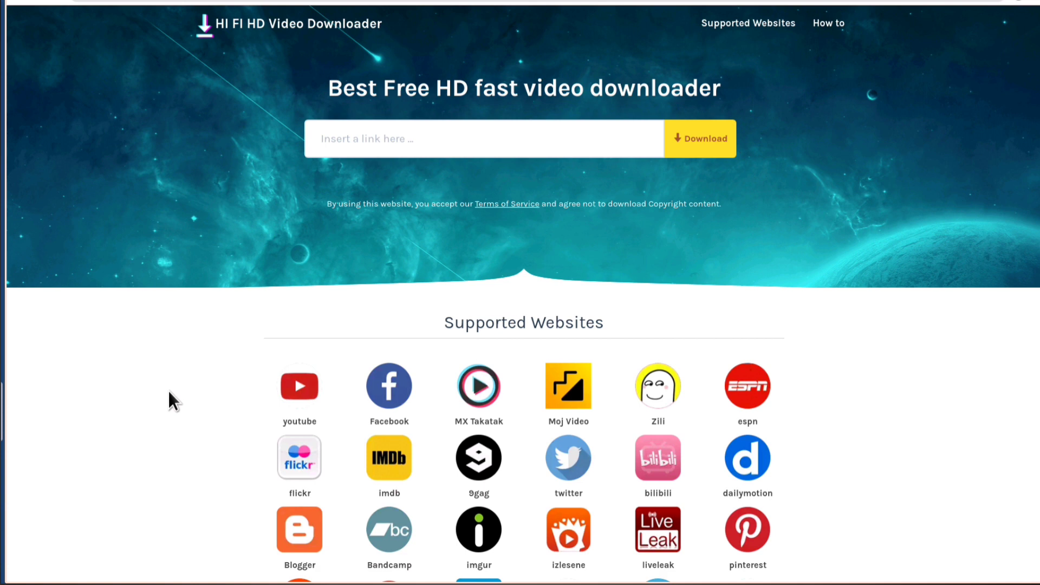
scroll(168, 392, down, 4)
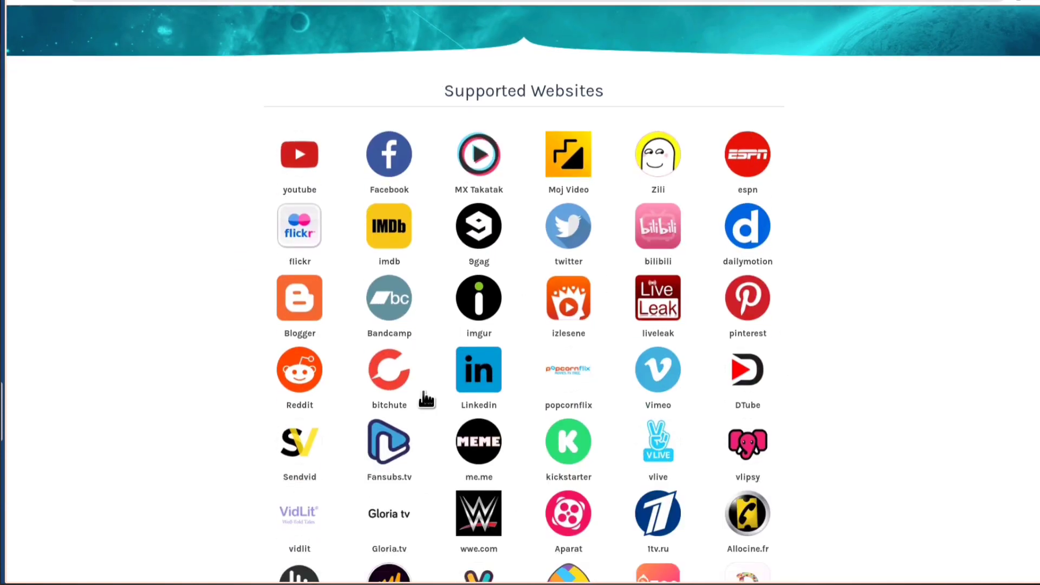
scroll(212, 263, up, 4)
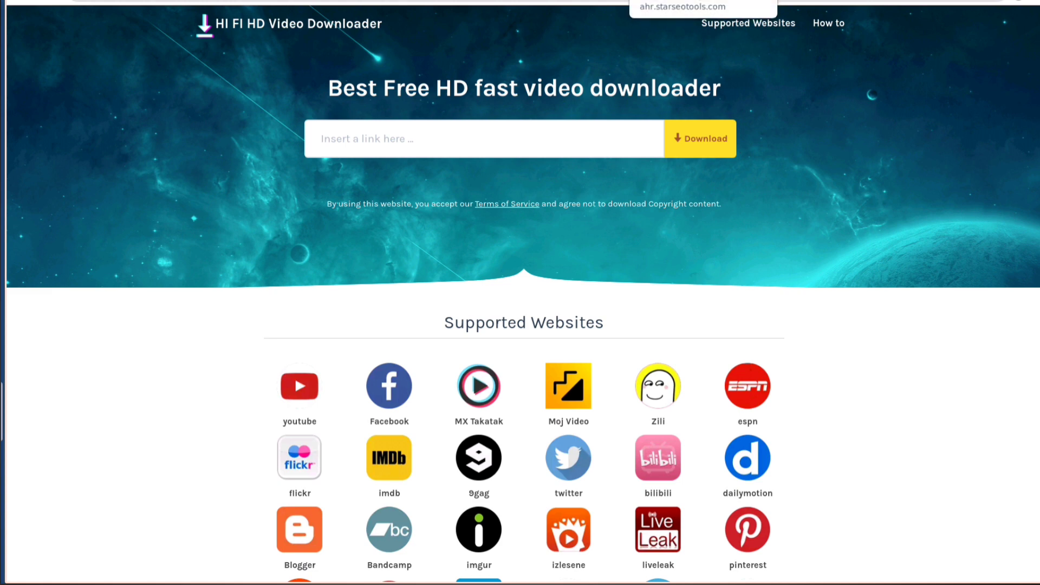
Review the overview for "pinterest video downloader" and search Google for that keyword in a new browser tab
click(156, 1)
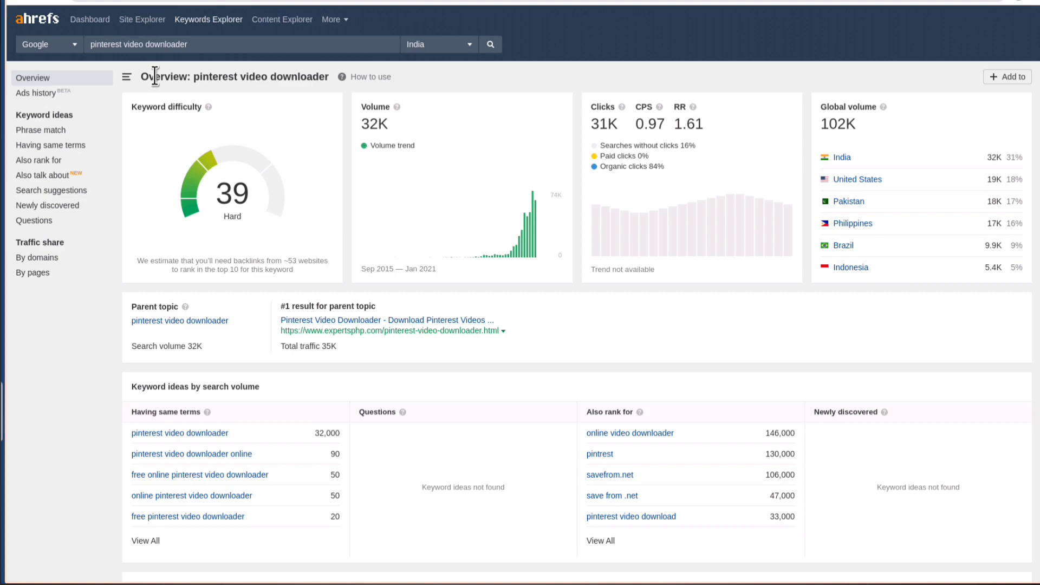
key(ctrl+t)
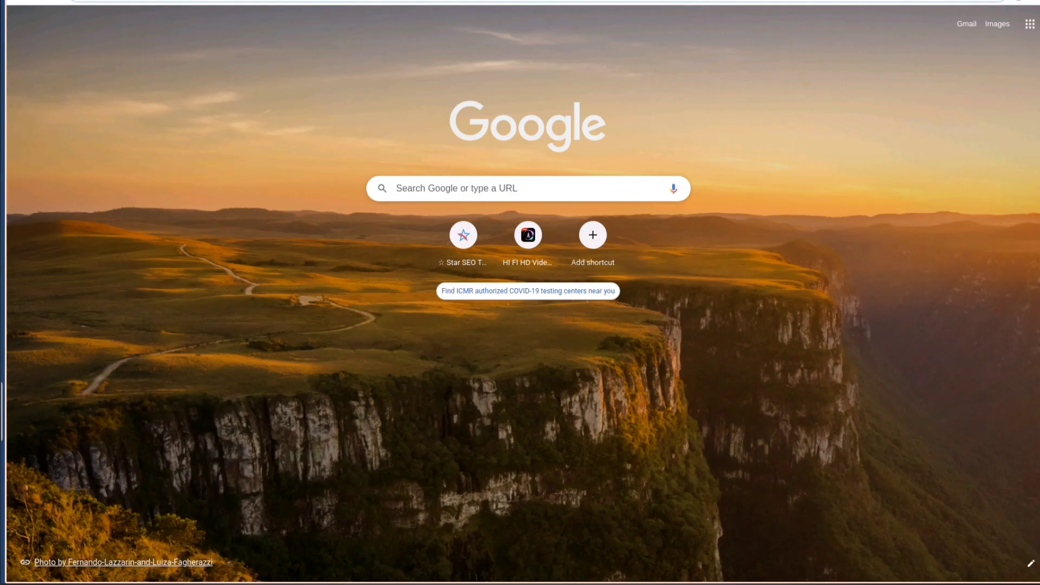
click(1037, 2)
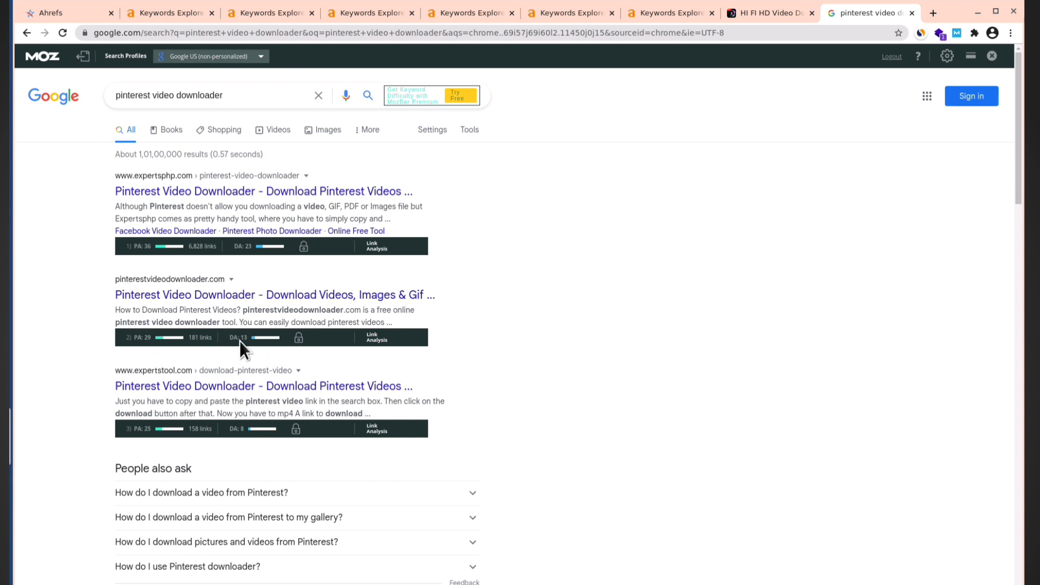
Examine the pinterestvideodownloader.com site from its download form to its footer and return to the search results
click(190, 296)
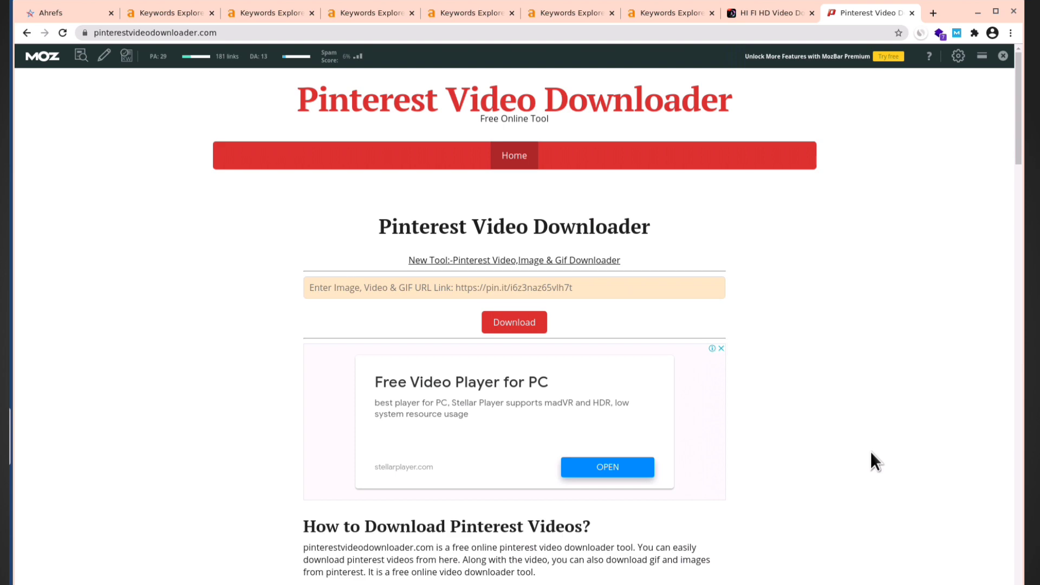
scroll(871, 453, down, 7)
scroll(872, 453, down, 11)
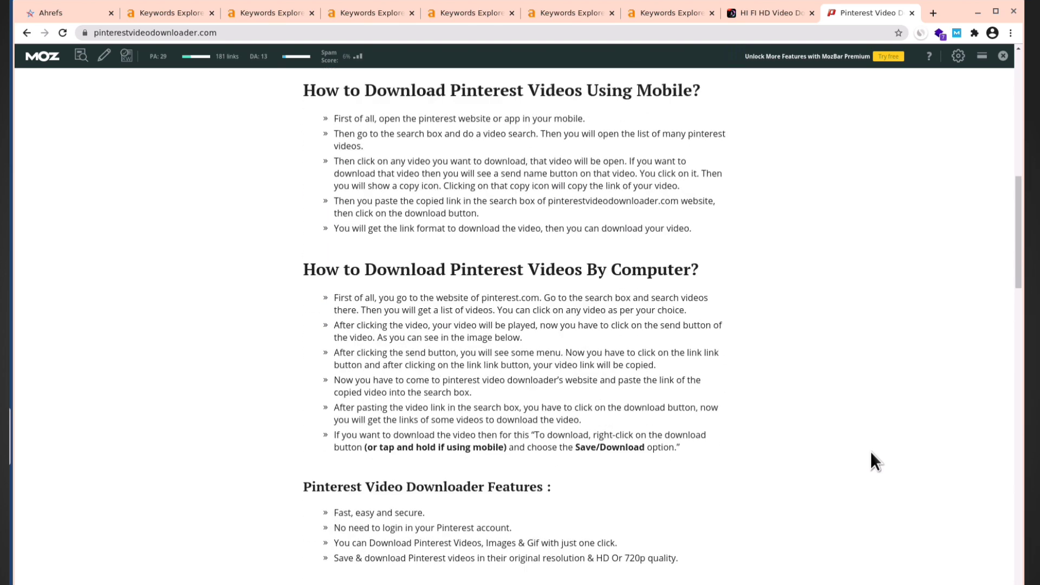
scroll(871, 453, down, 9)
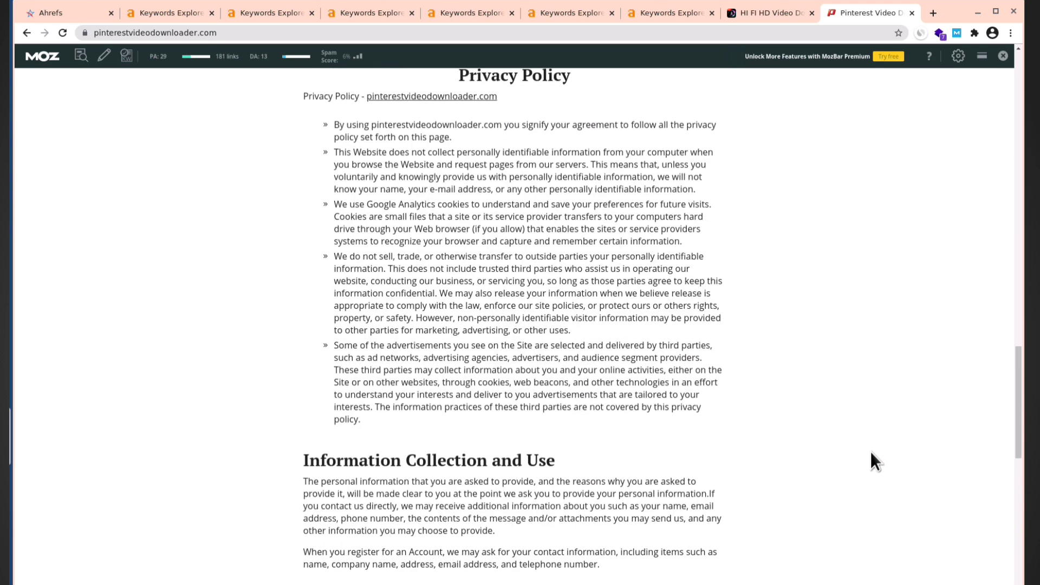
scroll(871, 453, down, 4)
scroll(871, 453, down, 7)
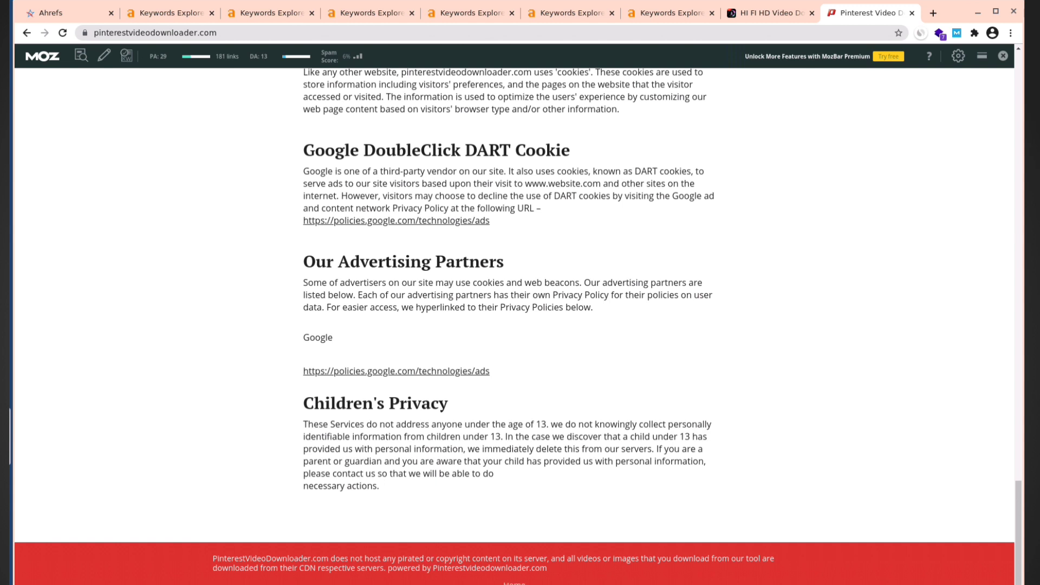
click(515, 582)
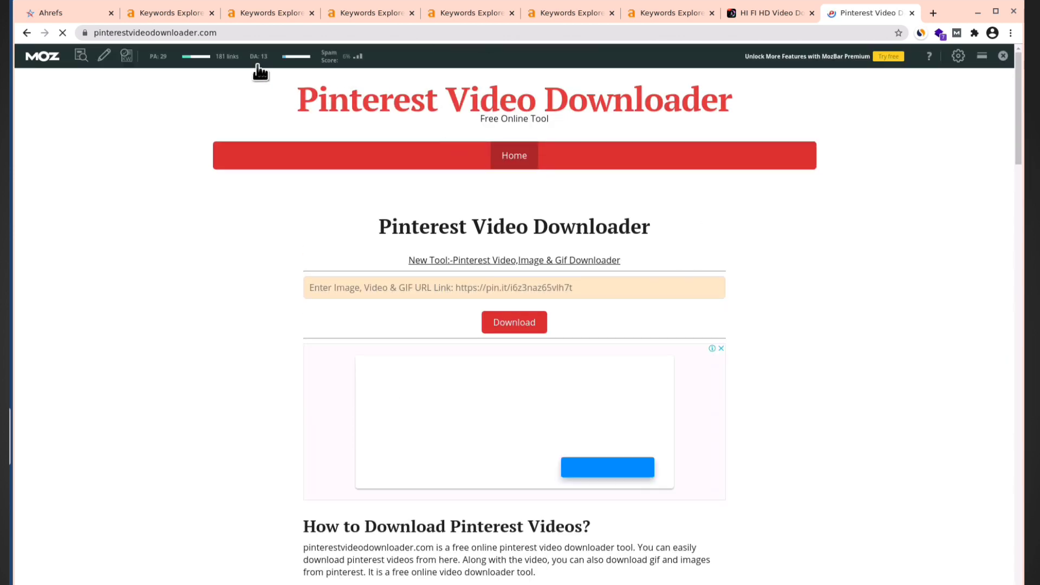
click(26, 33)
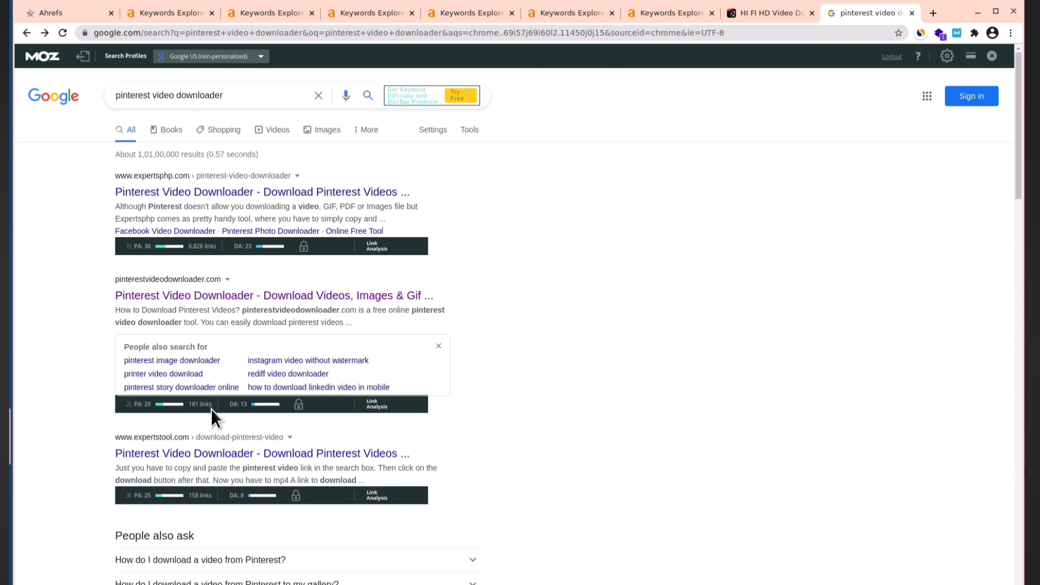
Inspect the expertstool.com Pinterest downloader page, and review the PA, DA and link metrics of the other search results
click(213, 455)
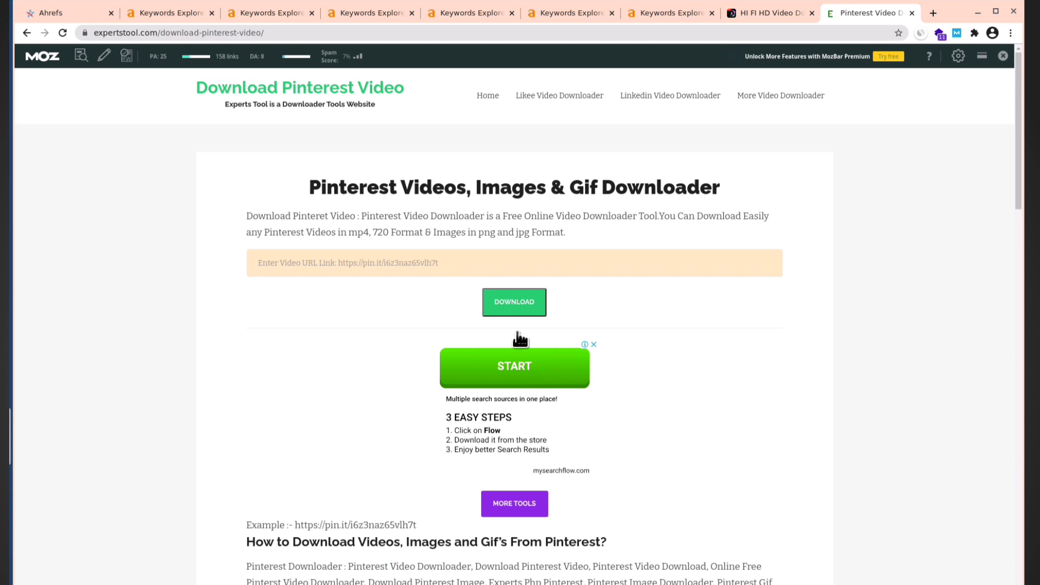
click(30, 32)
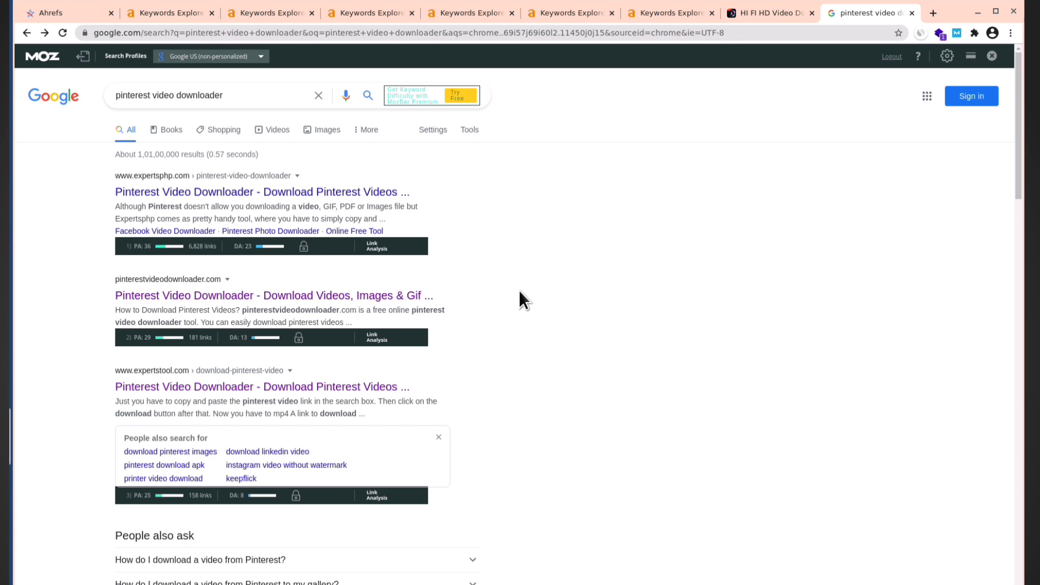
scroll(520, 293, down, 7)
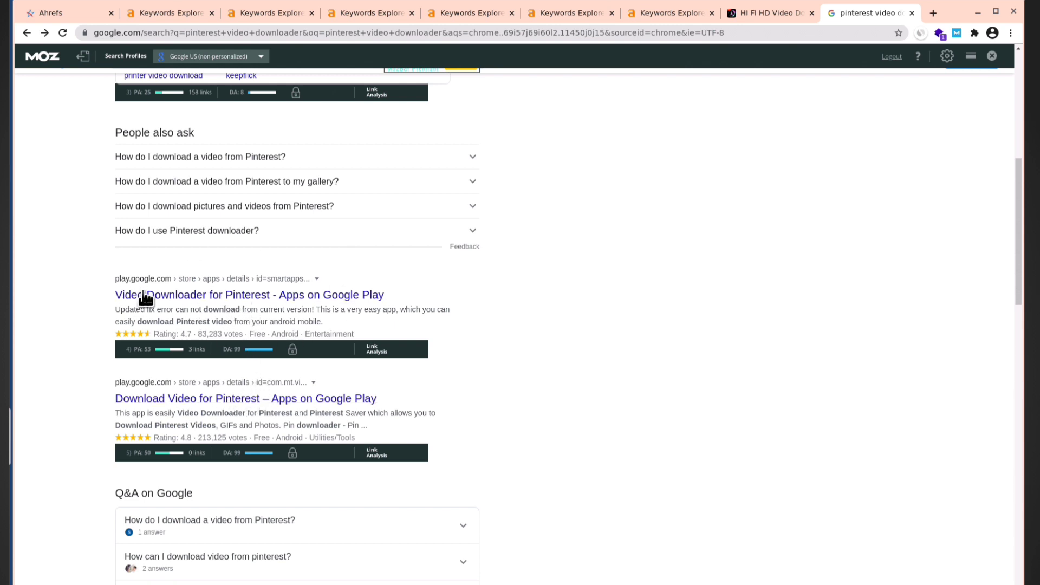
scroll(250, 354, down, 5)
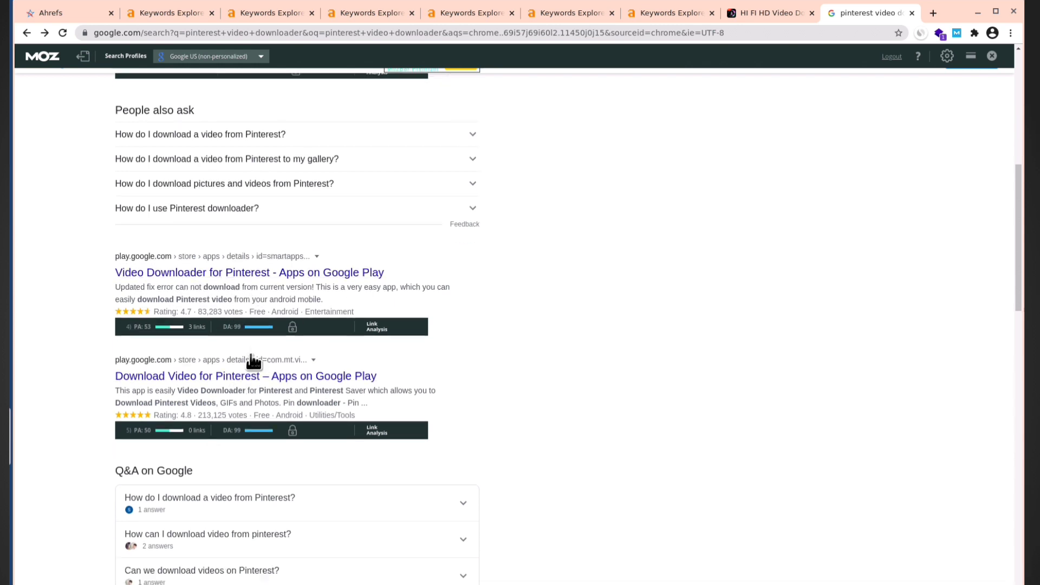
scroll(250, 359, down, 5)
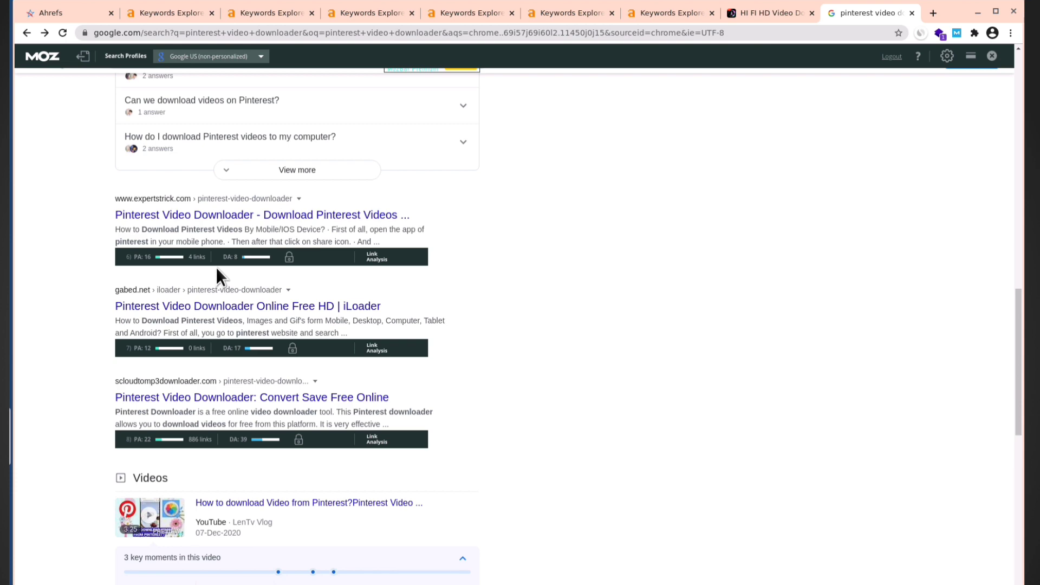
scroll(216, 267, up, 6)
scroll(215, 266, up, 10)
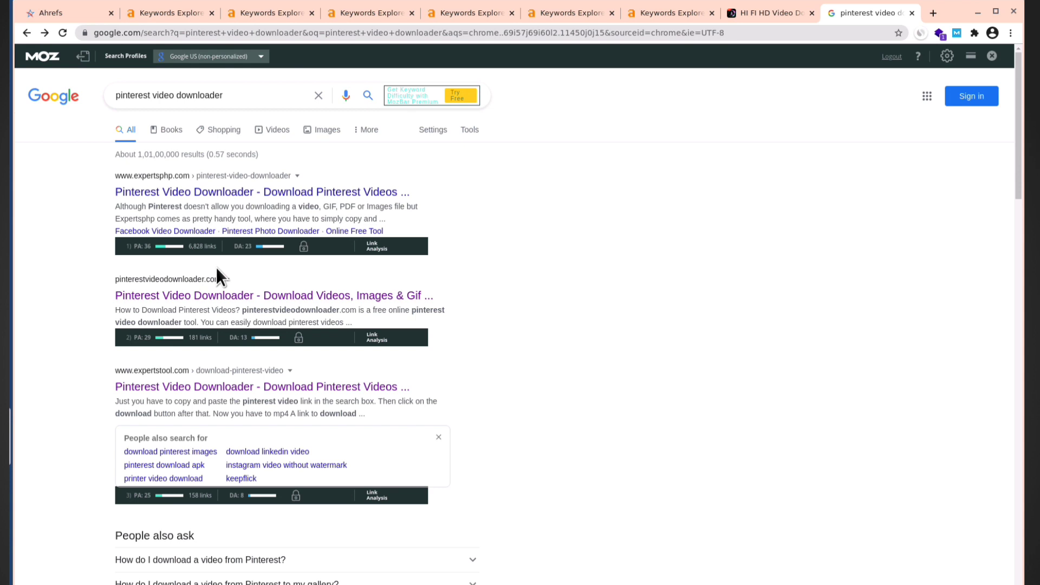
Replace the Google query with the suggested search "reddit video downloader"
click(242, 95)
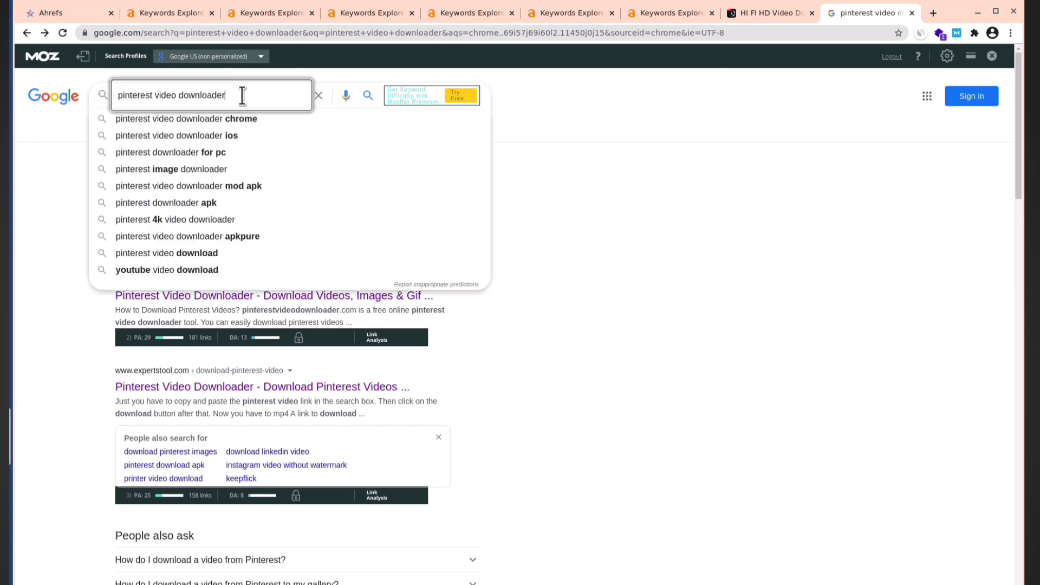
key(BackSpace)
key(BackSpace)
key(BackSpace)
key(BackSpace)
key(BackSpace)
key(BackSpace)
key(BackSpace)
key(BackSpace)
key(BackSpace)
key(BackSpace)
key(BackSpace)
key(BackSpace)
key(BackSpace)
key(BackSpace)
key(BackSpace)
key(BackSpace)
key(BackSpace)
key(BackSpace)
key(BackSpace)
key(BackSpace)
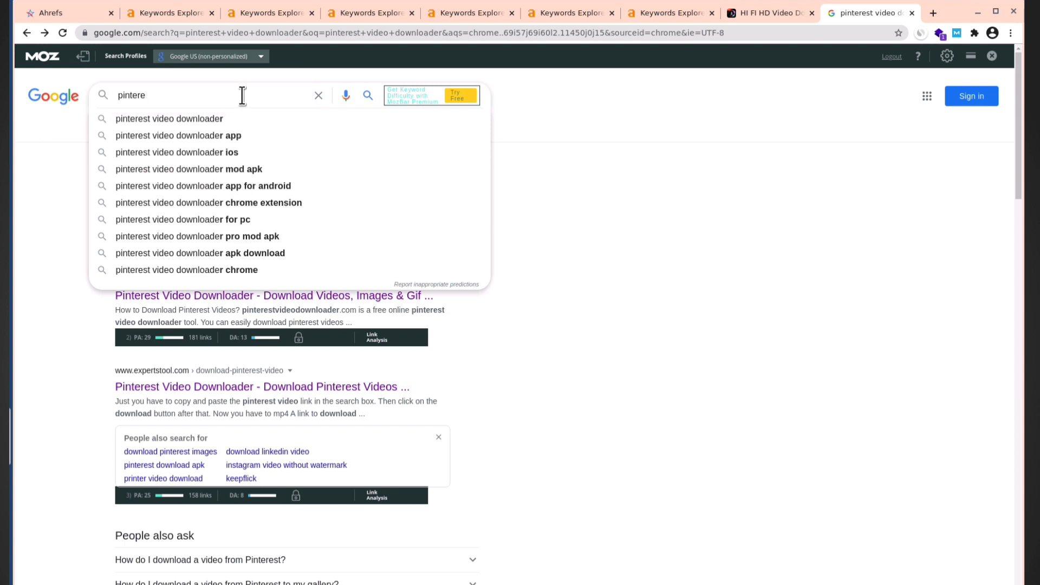
text(redfir)
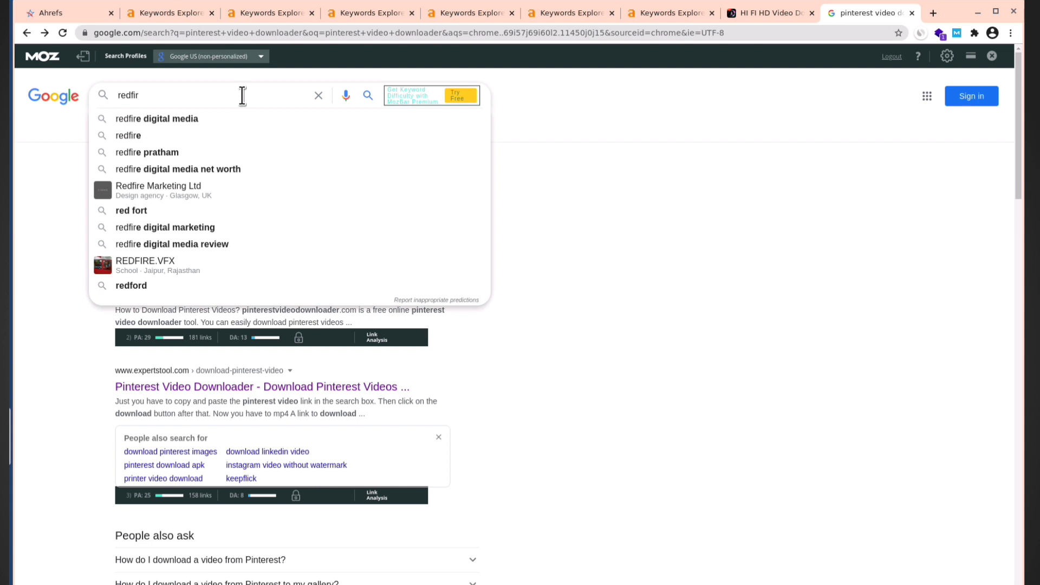
key(BackSpace)
text(t)
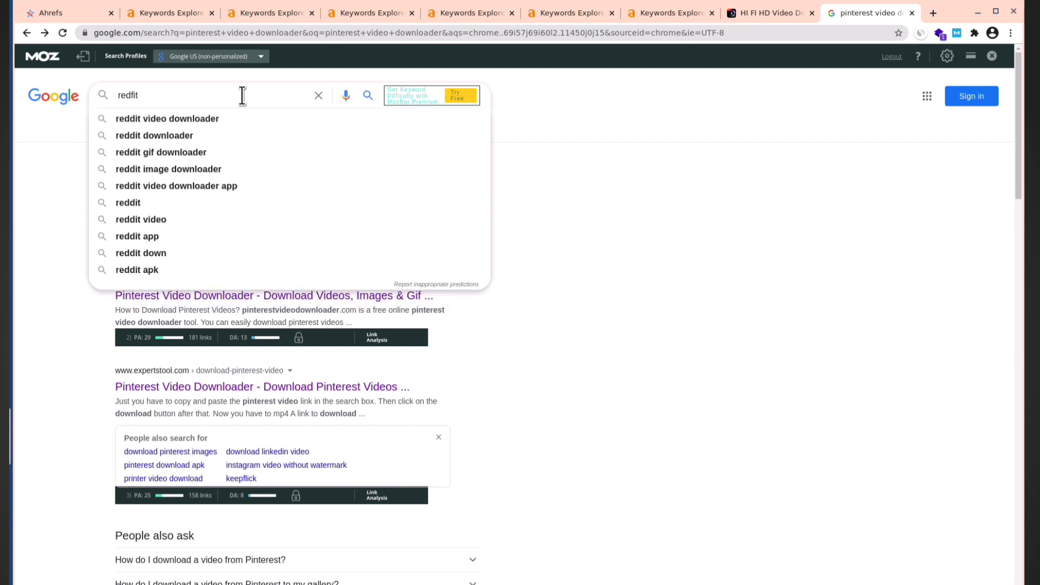
click(205, 119)
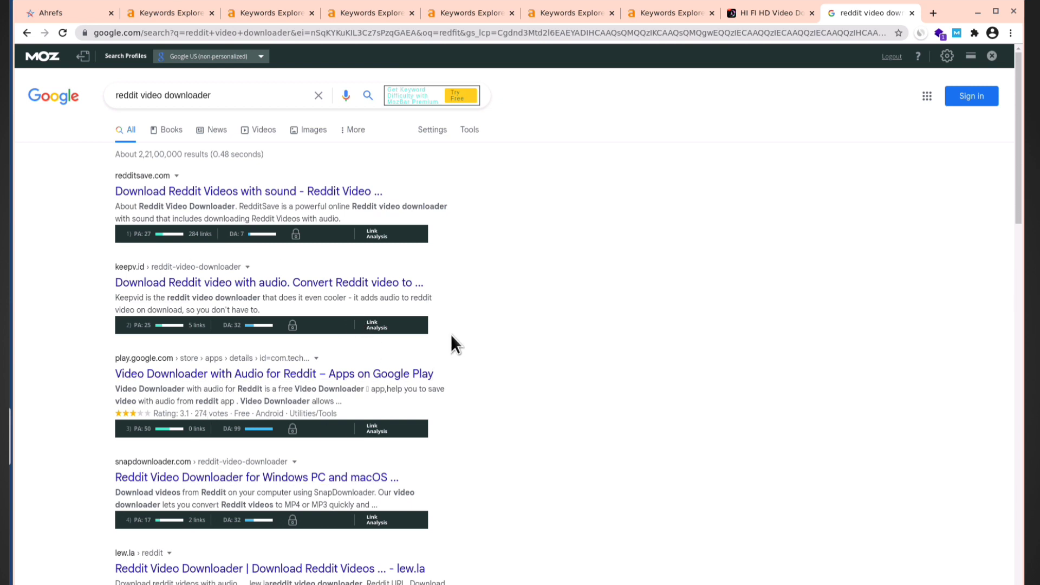
Review the PA, DA and link metrics of the sites ranking for the Reddit video downloader keyword
scroll(451, 336, down, 5)
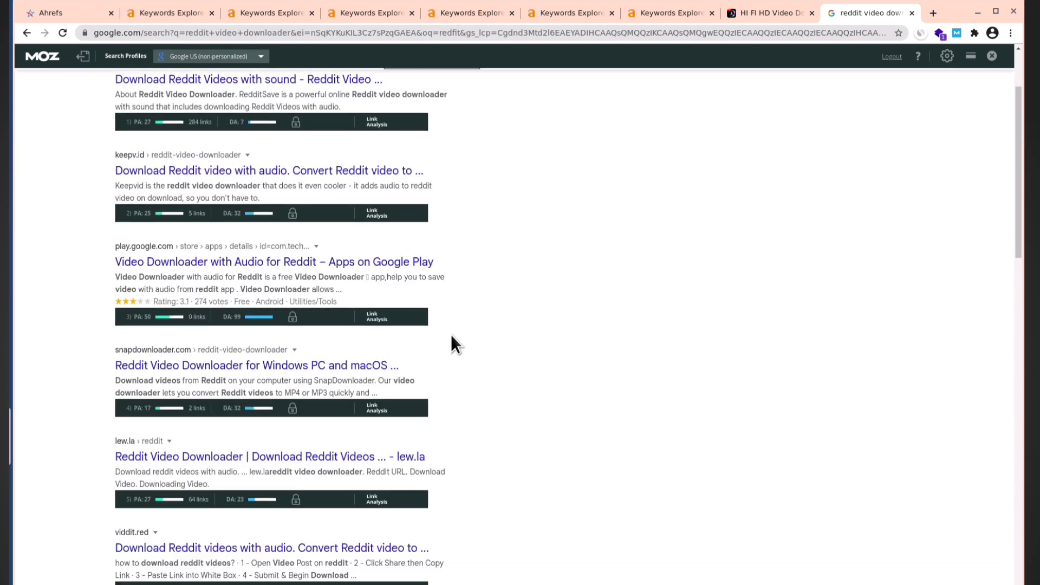
scroll(451, 334, down, 2)
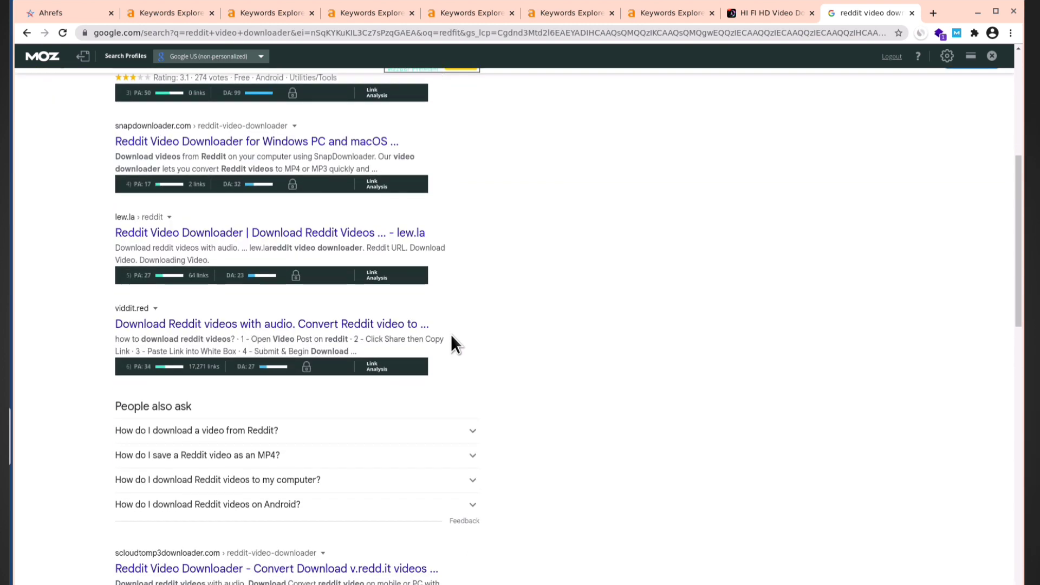
scroll(451, 334, down, 2)
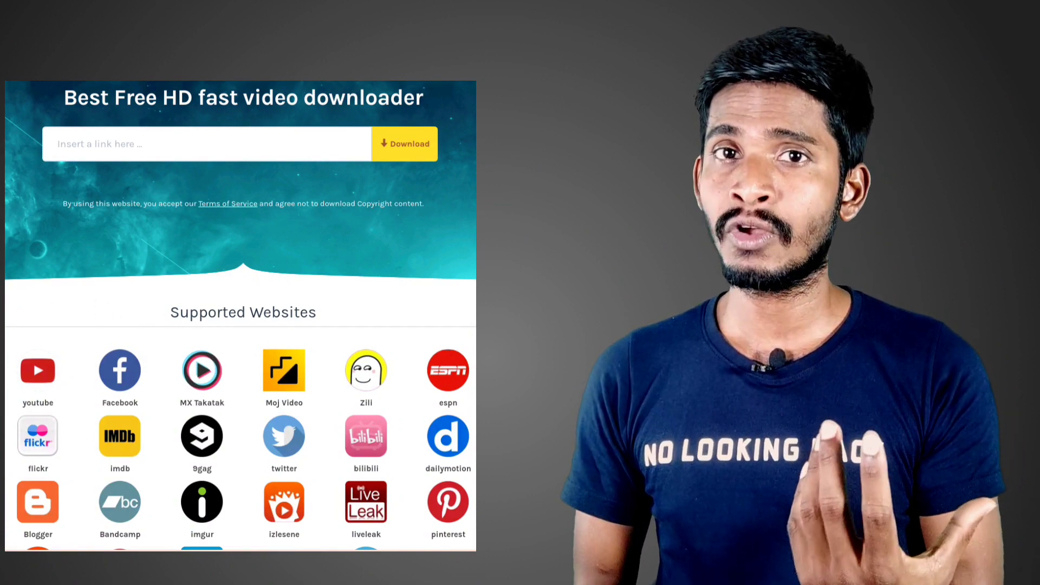
scroll(241, 315, down, 5)
scroll(33, 210, down, 4)
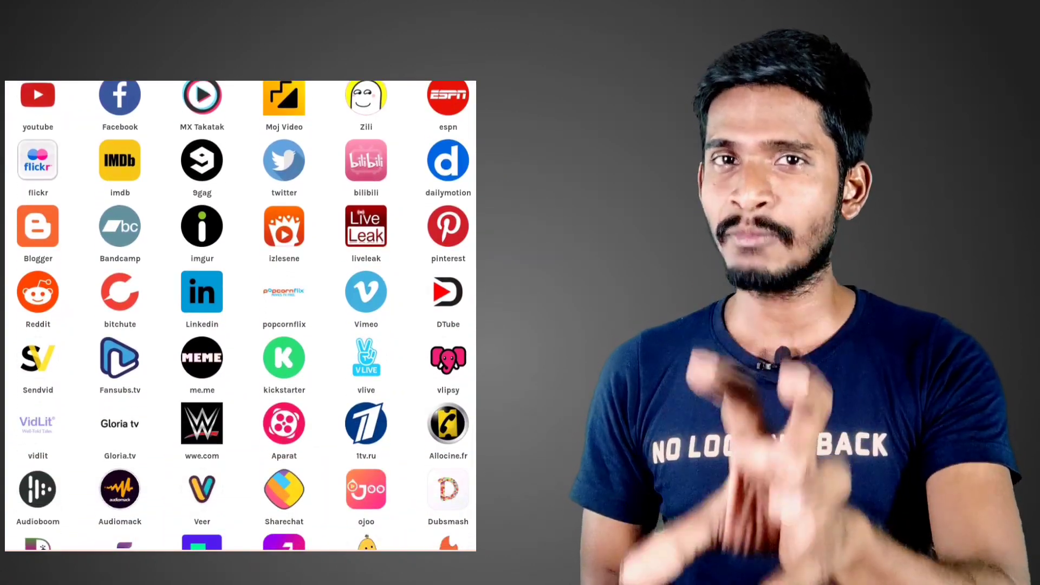